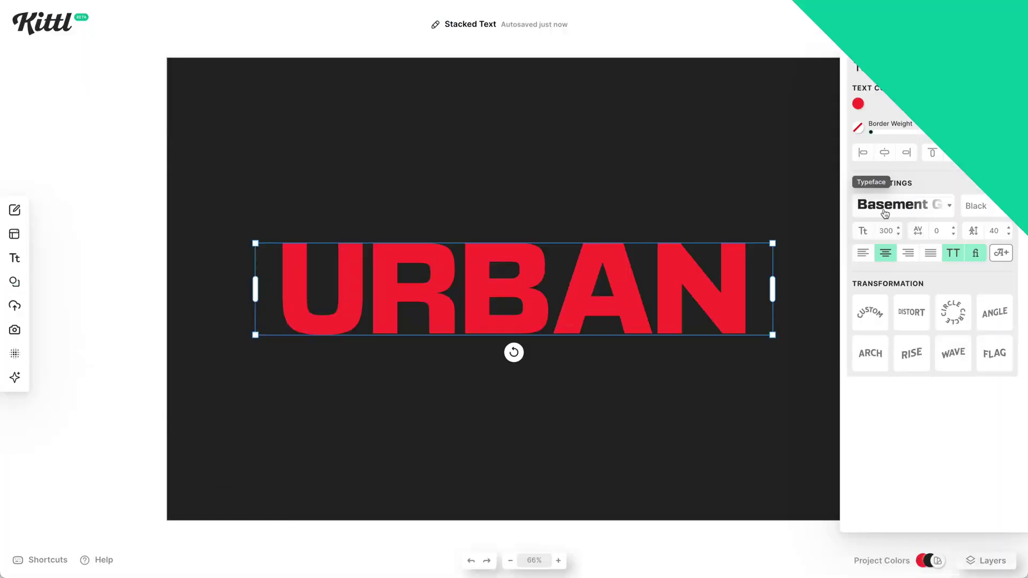
- Show the typeface list for the red URBAN headline, set in Basement Grotesque Black at size 300
left_click(884, 208)
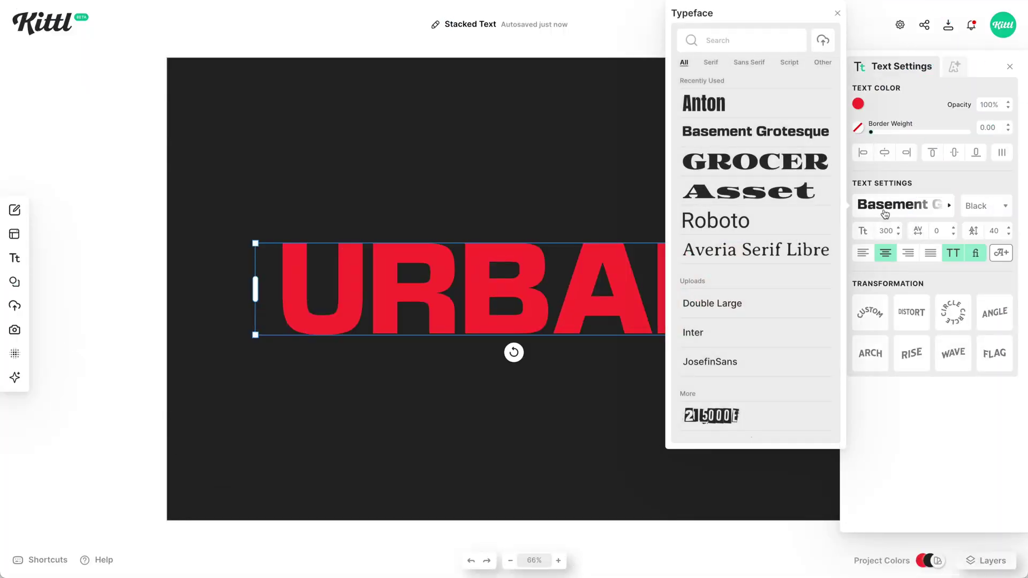
- Move URBAN lower on the canvas and Alt-drag a duplicate copy directly above it
left_click(884, 214)
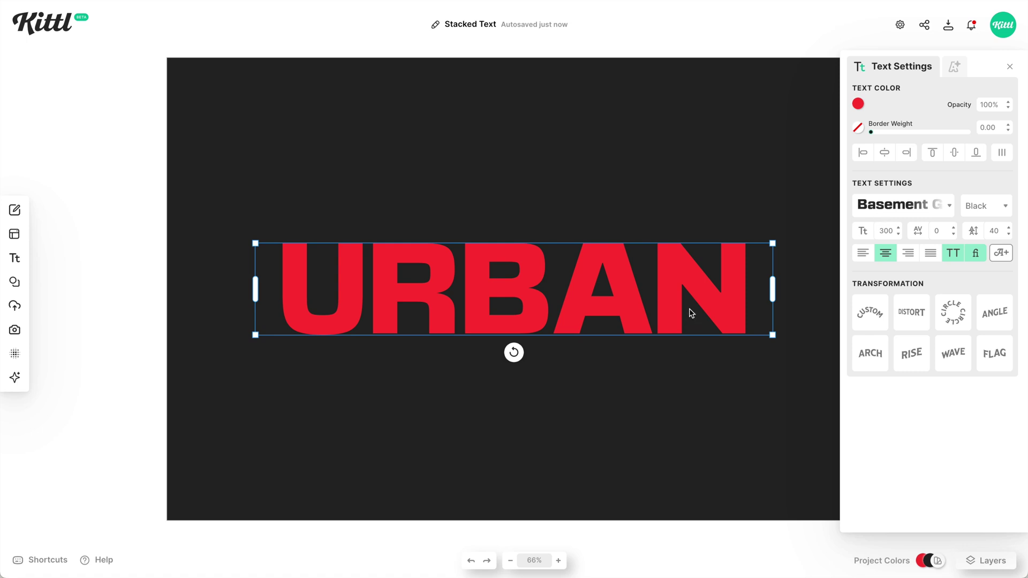
left_click_drag(713, 296, 683, 416)
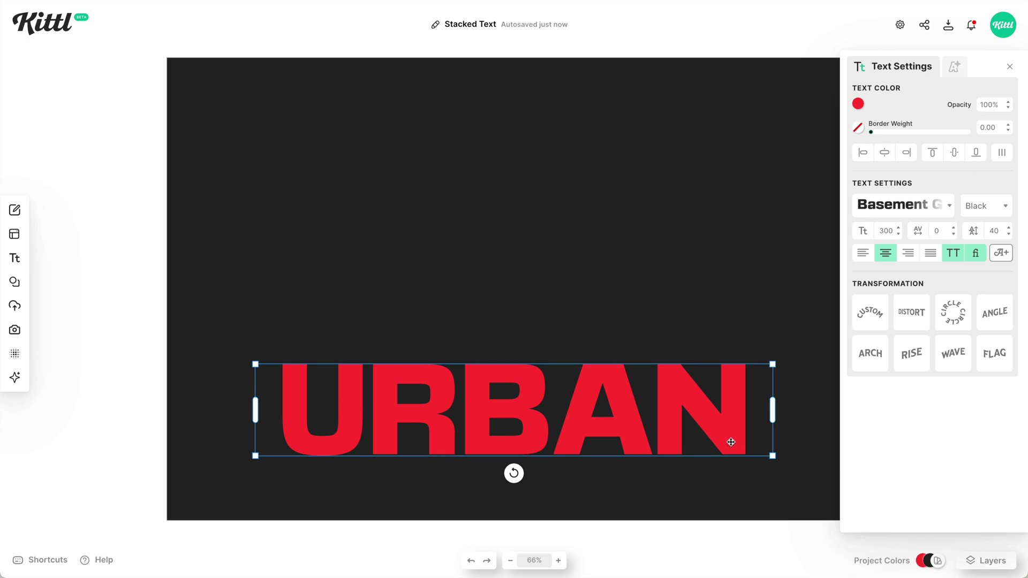
left_click_drag(730, 437, 724, 341)
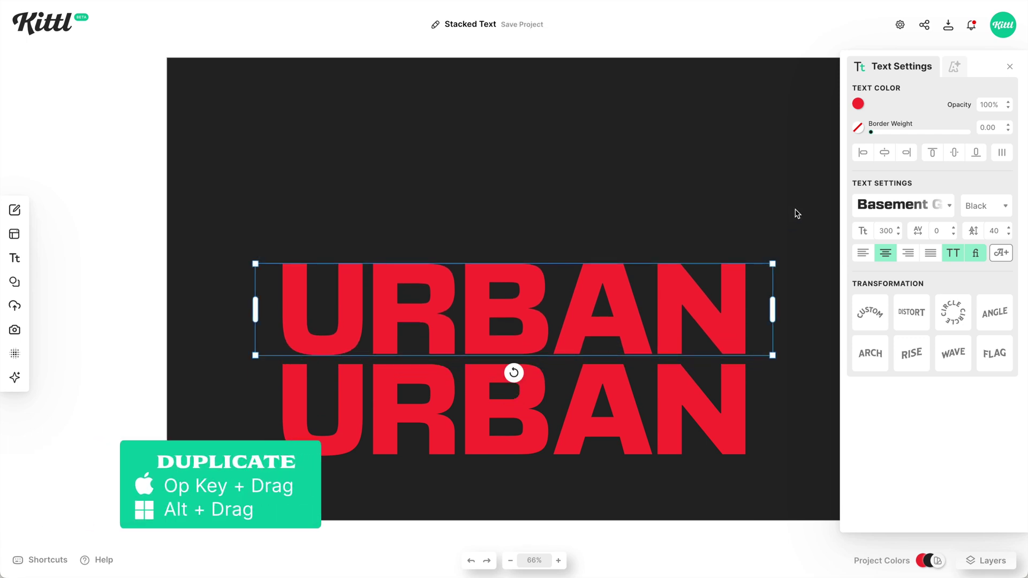
- Give the upper URBAN a Color Cut effect with its cut colour set to red ff3535
left_click(954, 75)
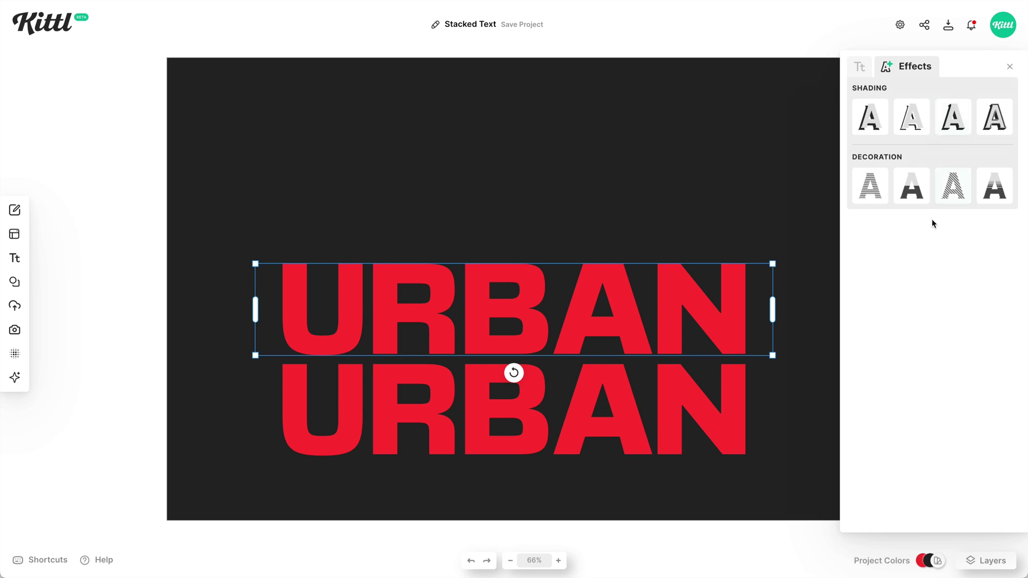
left_click(910, 196)
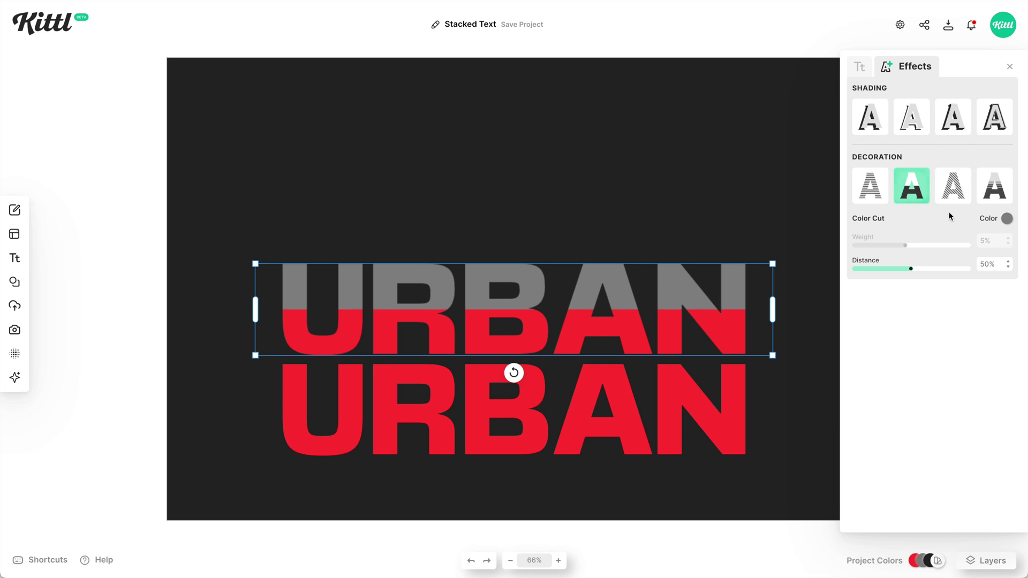
left_click(1004, 220)
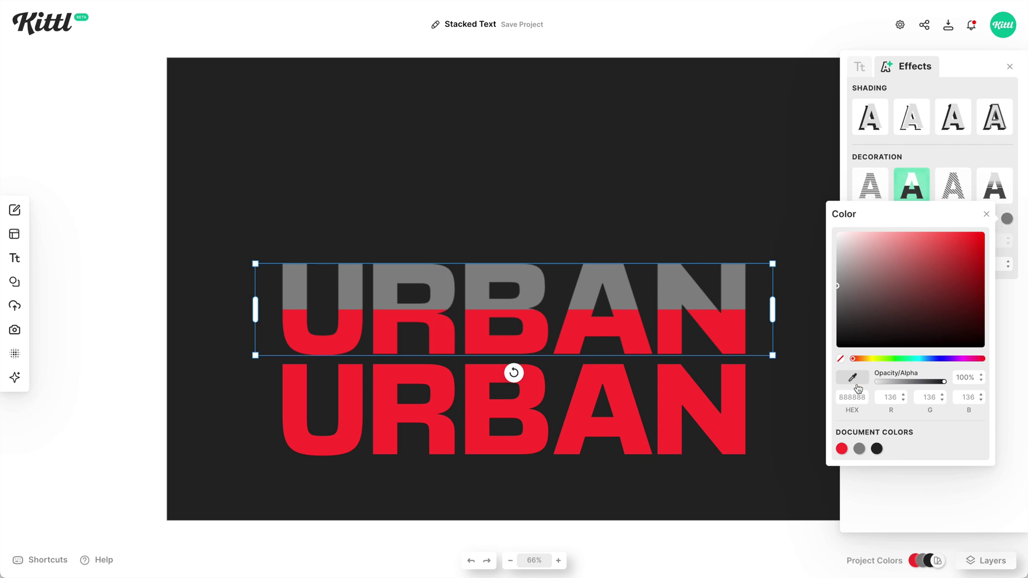
left_click(841, 449)
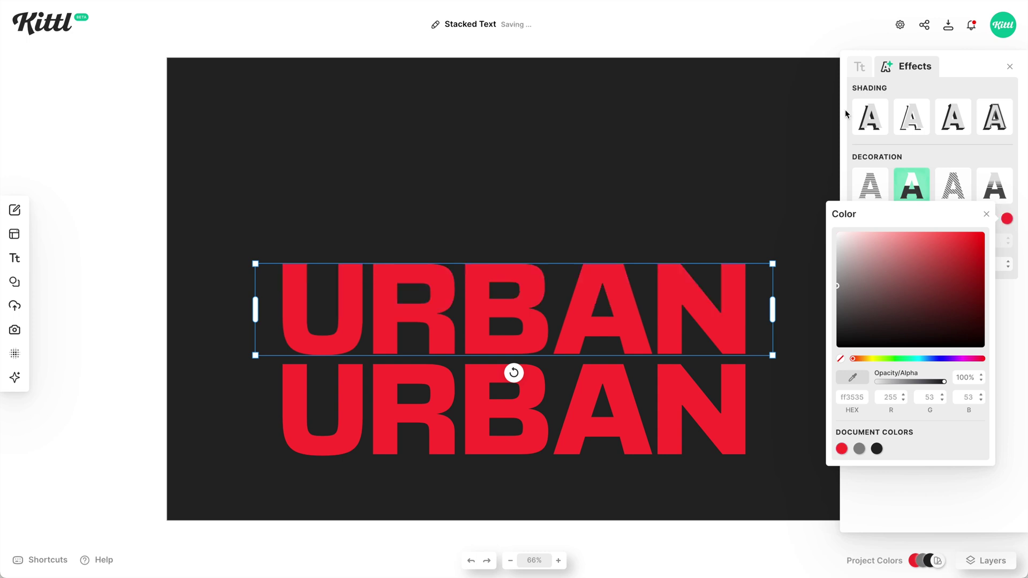
left_click(859, 66)
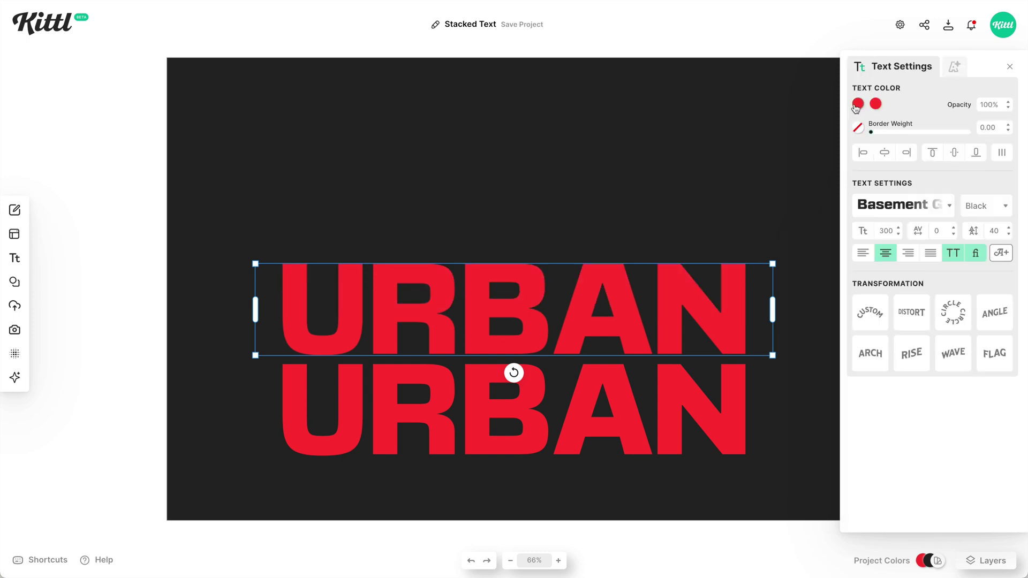
- Make the upper URBAN's main fill transparent and move it down toward the lower line
left_click(857, 104)
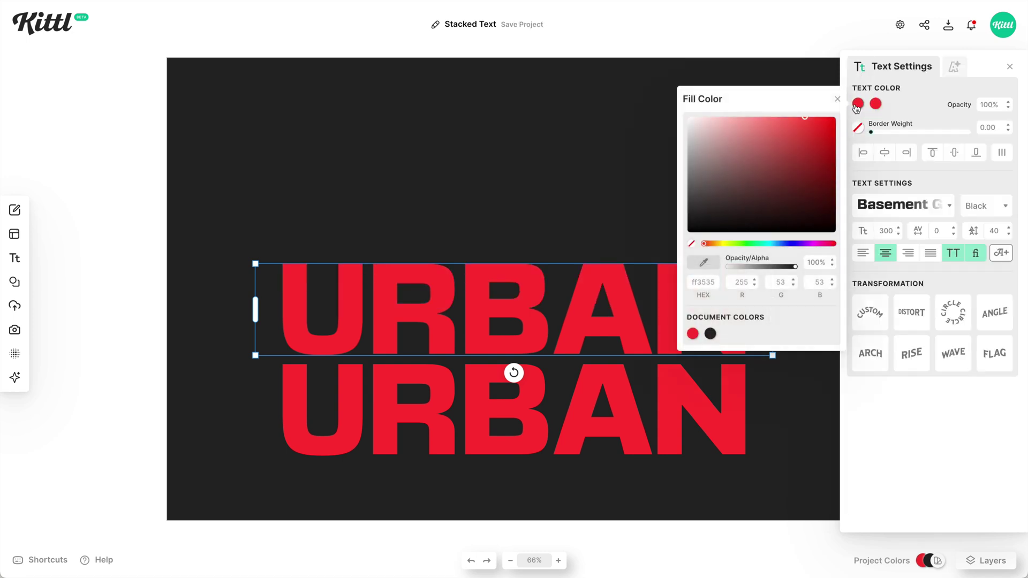
left_click(691, 245)
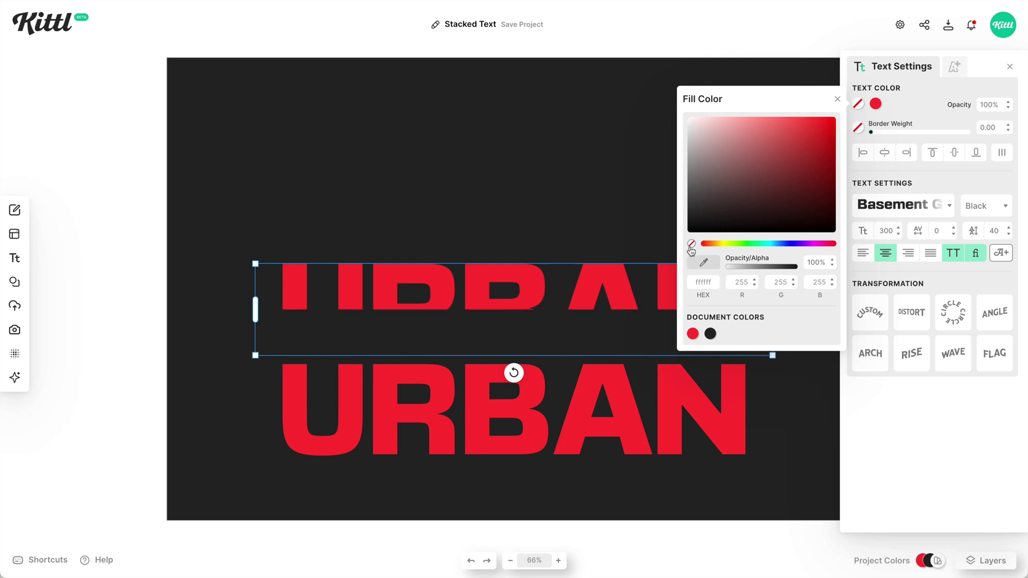
left_click(635, 253)
left_click(670, 296)
left_click_drag(670, 297, 667, 315)
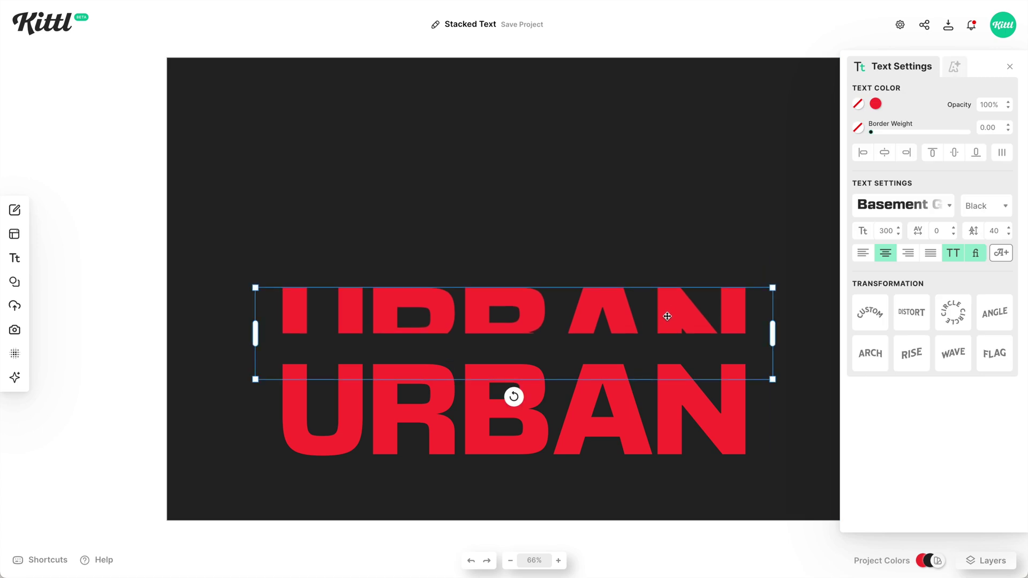
left_click(952, 66)
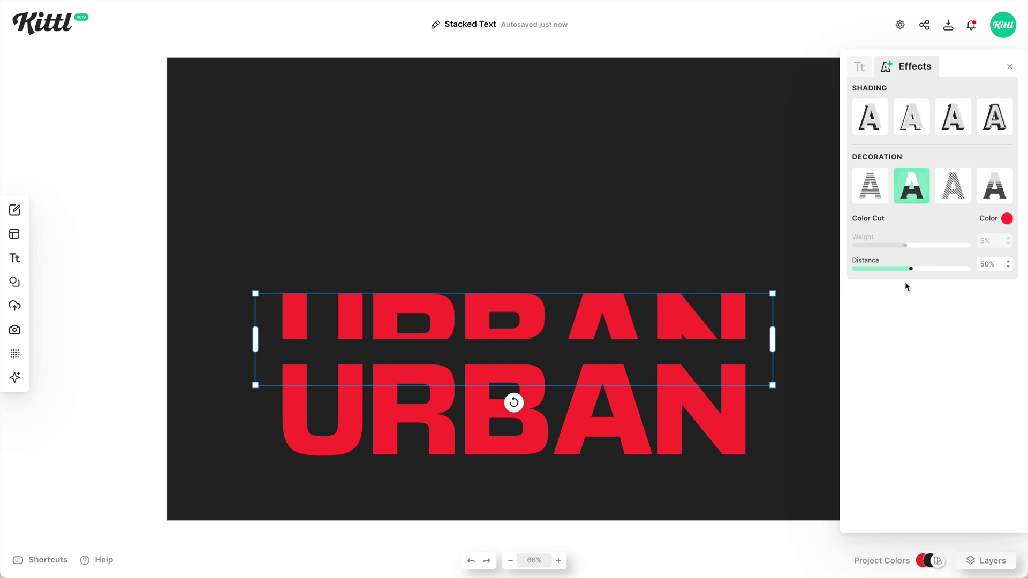
- Raise the upper URBAN's cut distance to 75%, seat it on the lower line, and duplicate it above
left_click_drag(909, 269, 941, 277)
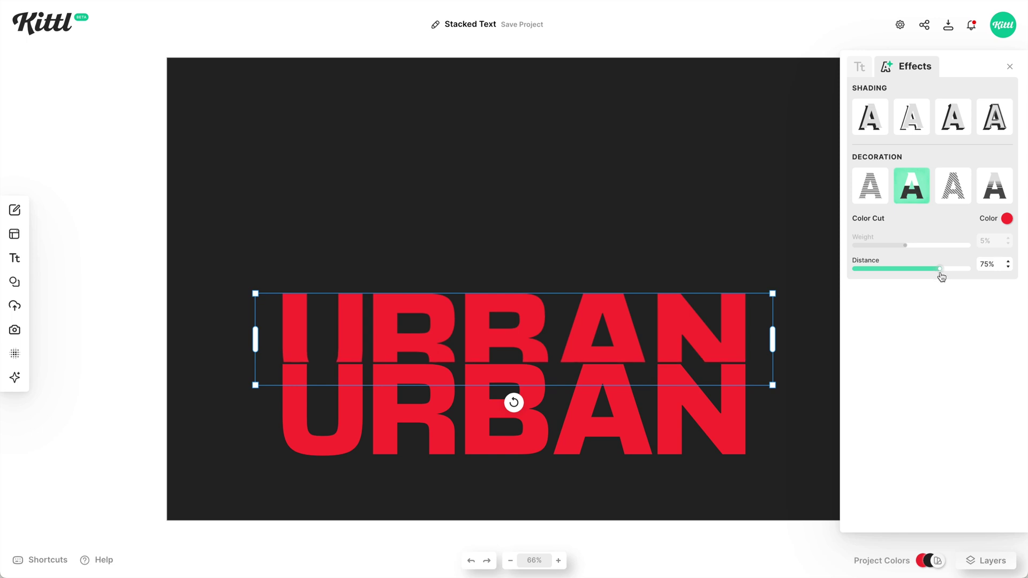
left_click_drag(711, 340, 709, 337)
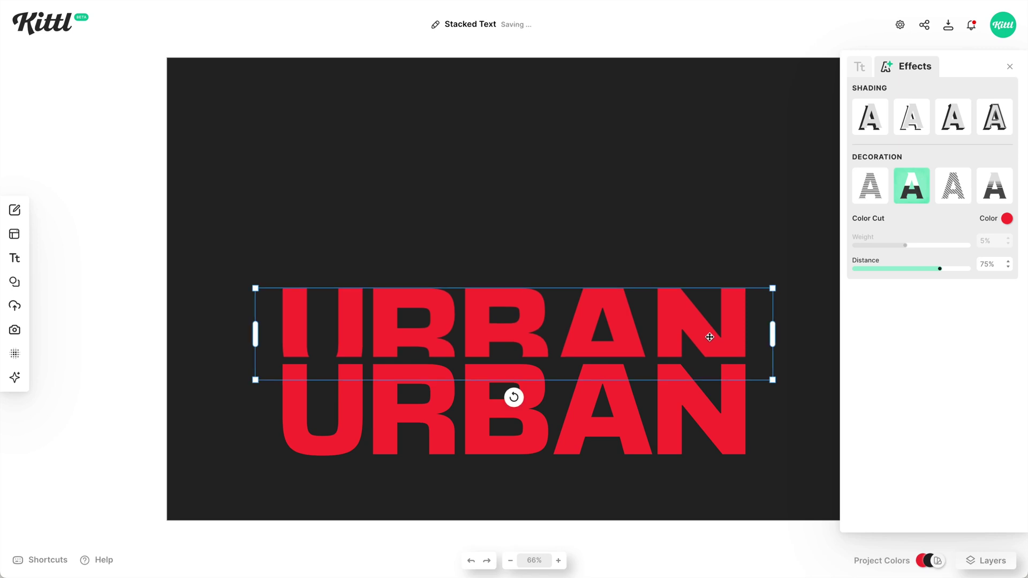
left_click_drag(714, 348, 713, 355)
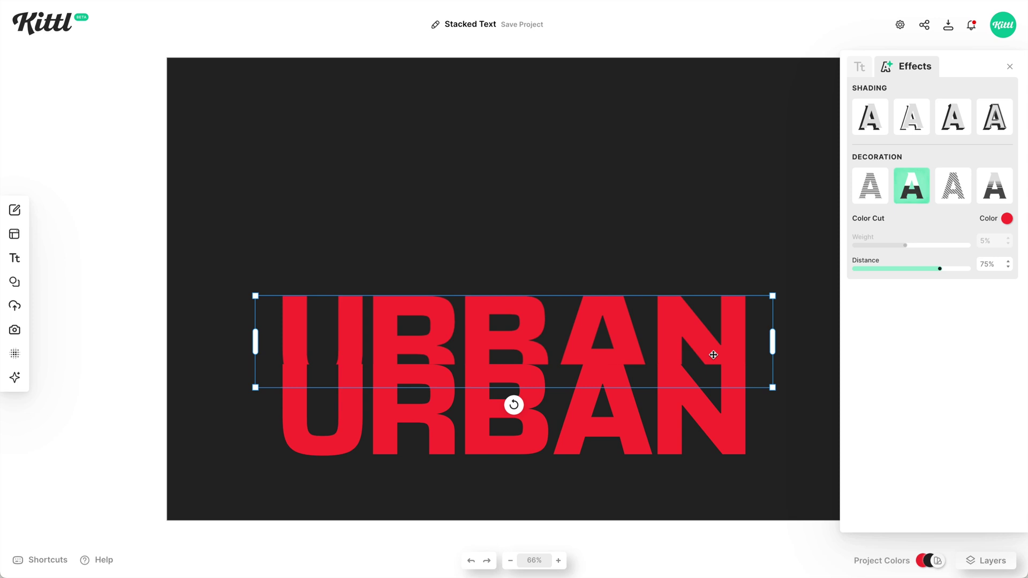
key("Up")
key("Up")
key("Up")
key("Up")
key("Up")
key("Up")
key("Up")
key("Up")
key("Up")
key("Up")
key("Up")
key("Up")
key("Up")
key("Up")
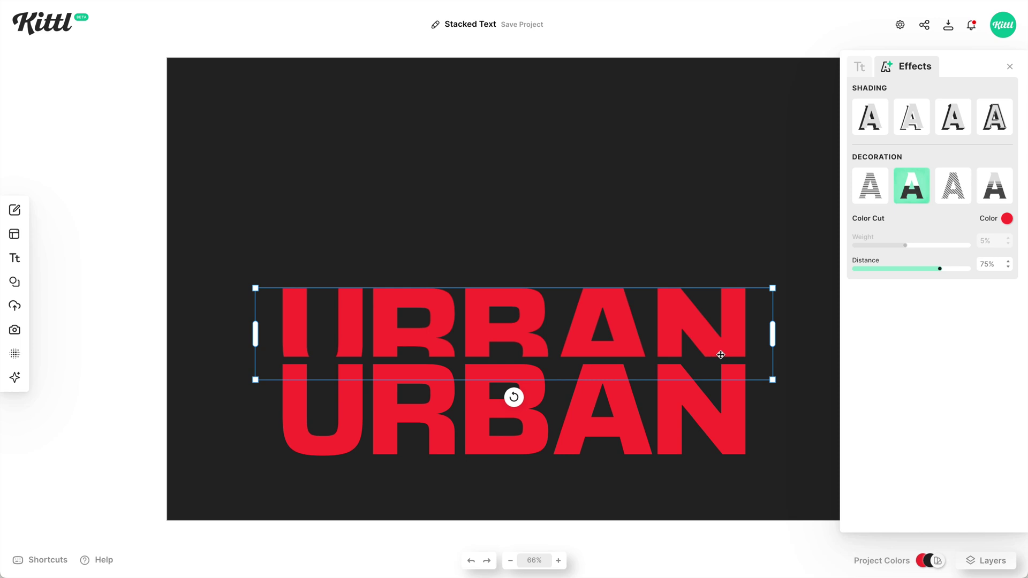
key("super+d")
left_click_drag(737, 350, 725, 271)
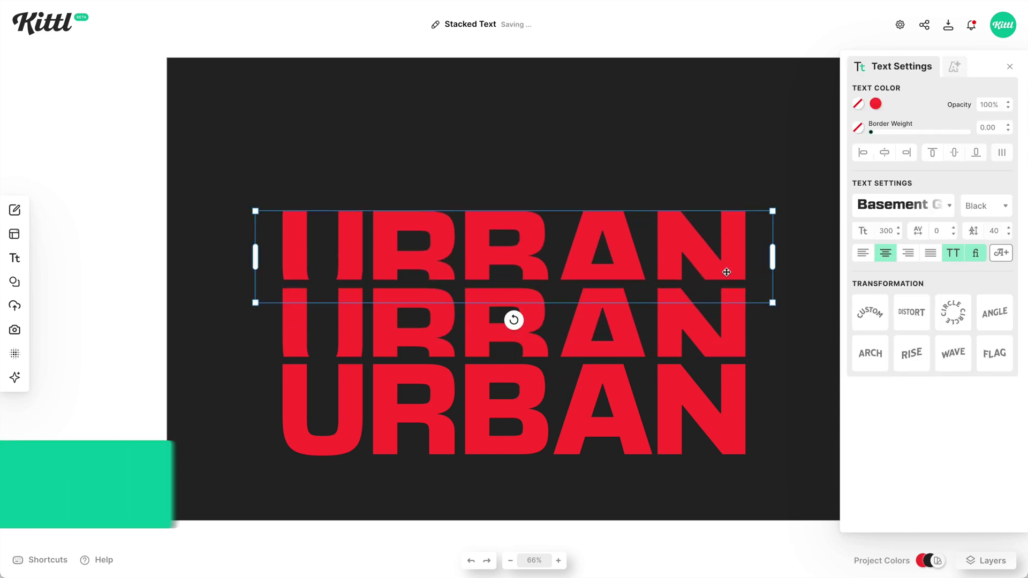
- Lower the new top row's cut distance to 55%, settle it on the stack, and copy it upward
left_click(954, 65)
left_click_drag(939, 268, 915, 277)
left_click_drag(693, 246, 693, 275)
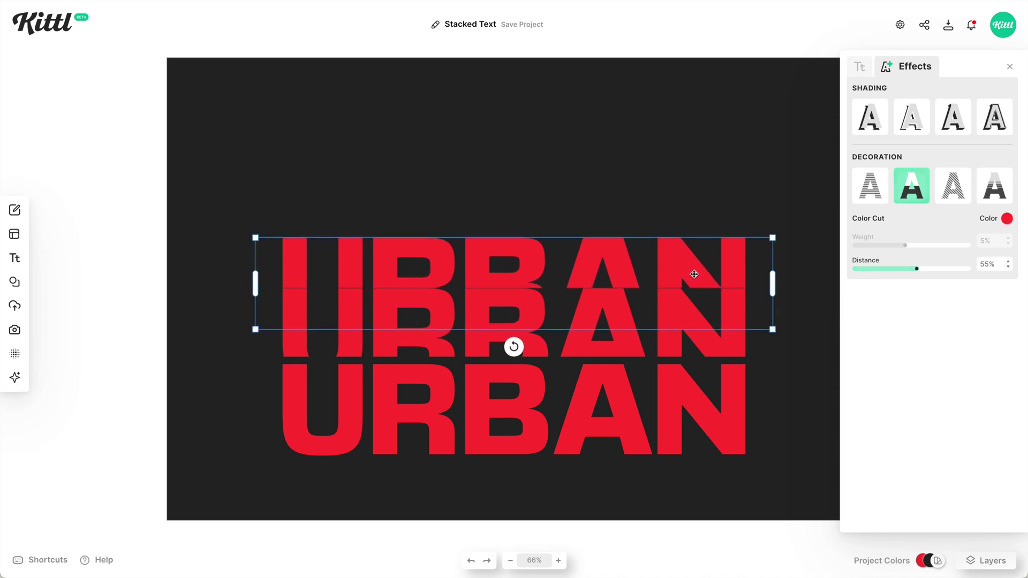
key("shift+Up")
key("shift+Up")
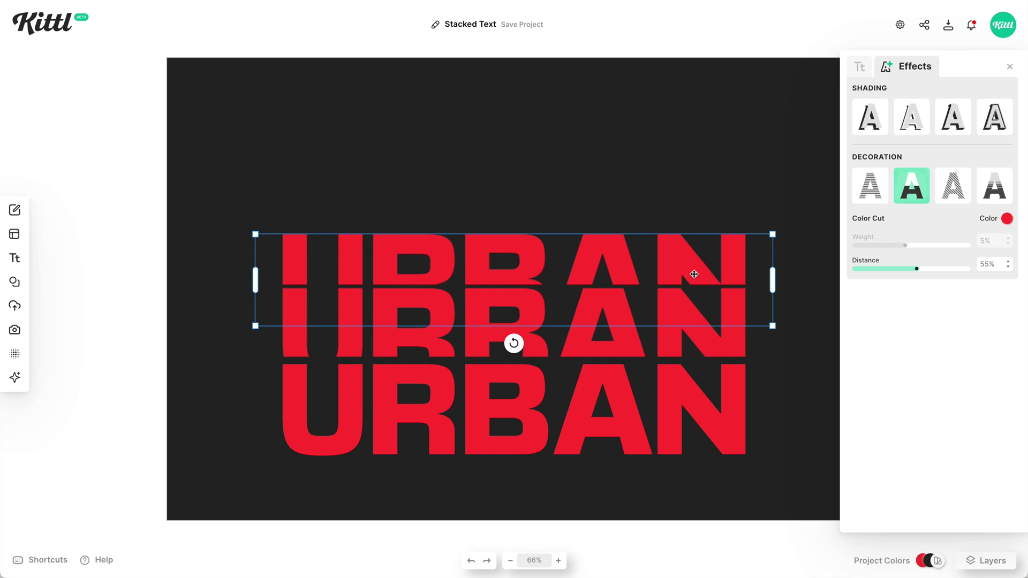
left_click_drag(717, 271, 707, 210)
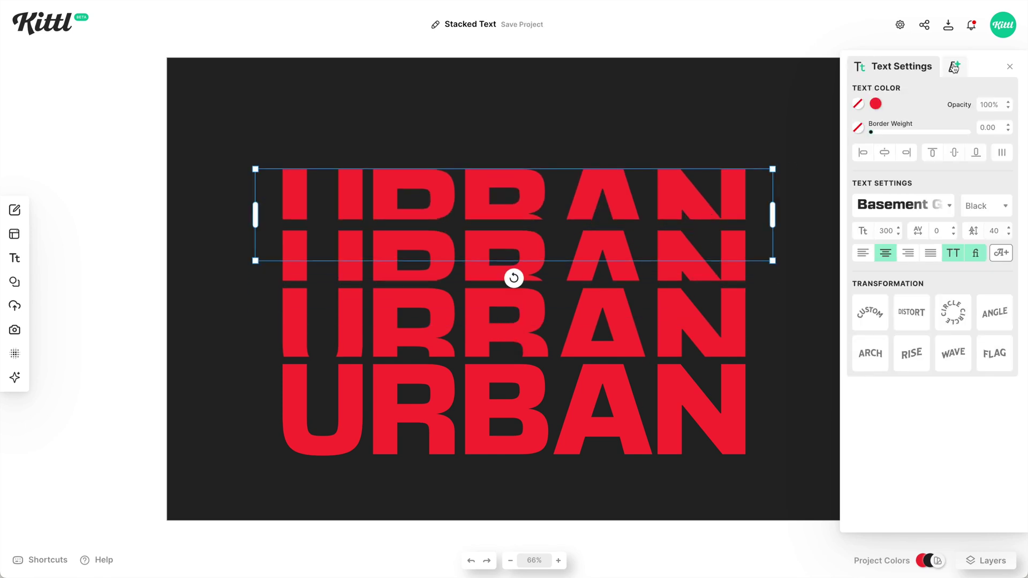
- Reduce the newest top row's Color Cut distance to 20% and tuck it against the stack
left_click(954, 66)
left_click(915, 270)
left_click_drag(916, 273, 894, 274)
left_click_drag(690, 188, 695, 166)
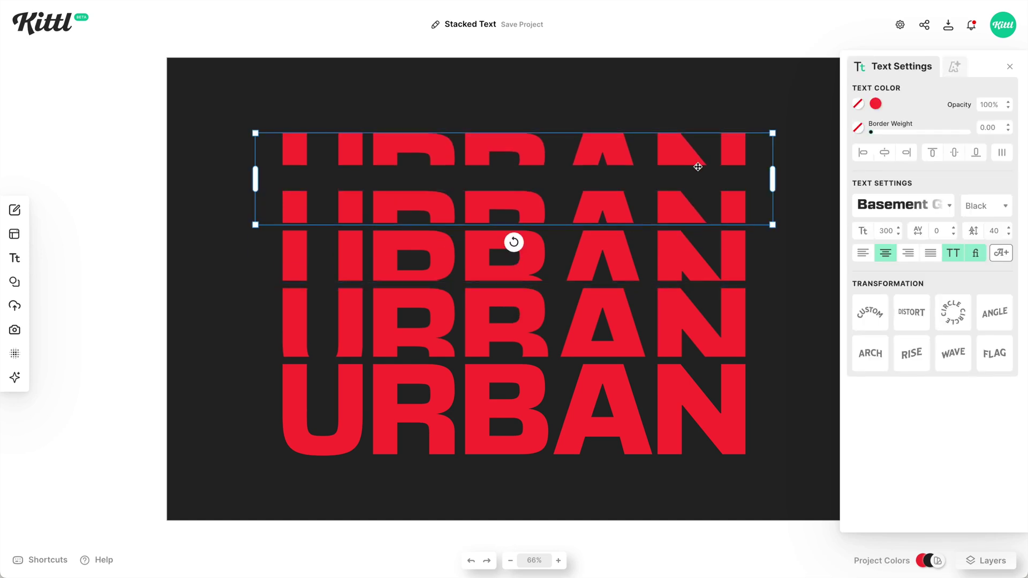
left_click_drag(890, 271, 872, 273)
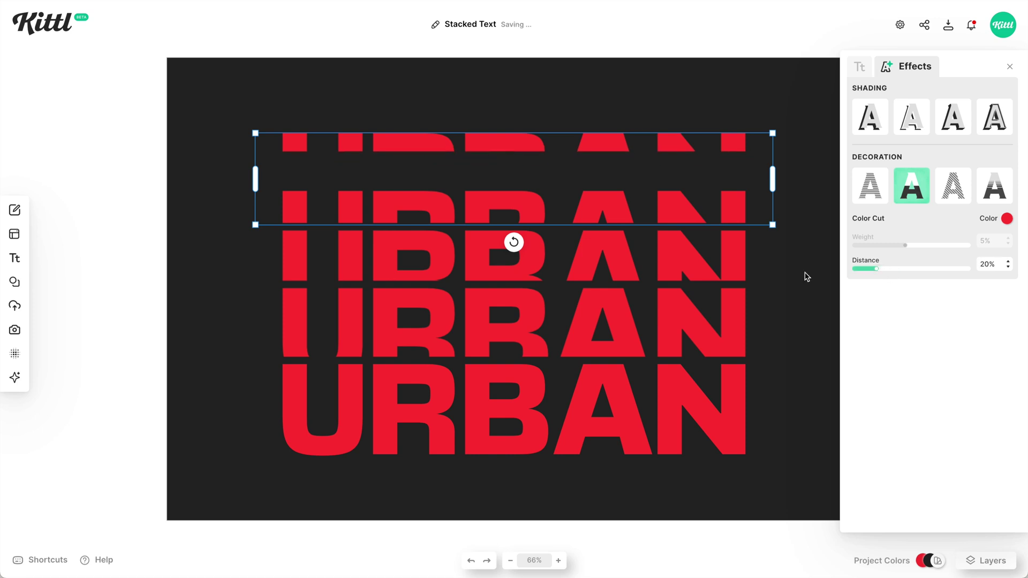
left_click_drag(618, 143, 619, 183)
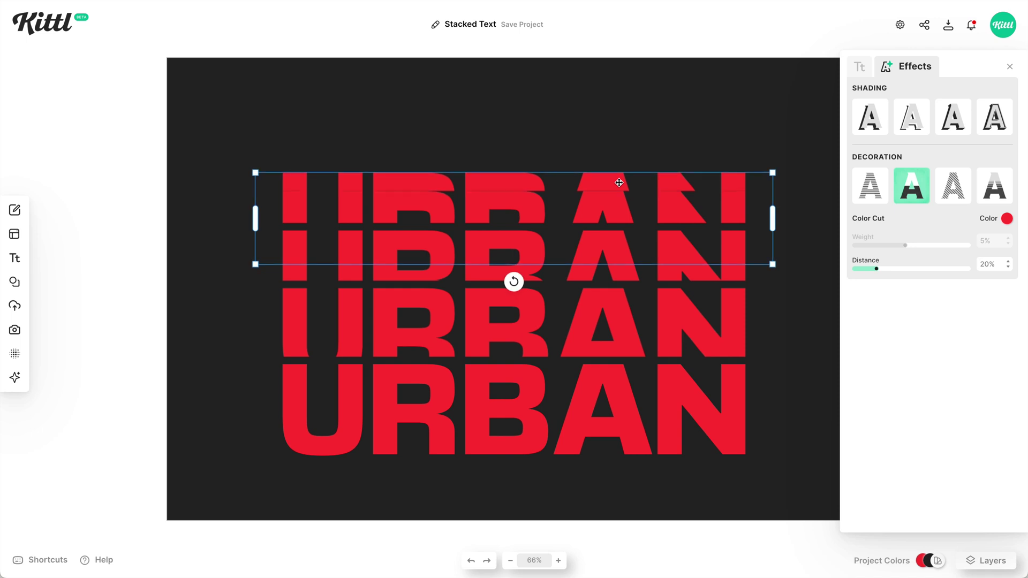
key("shift+Up")
key("shift+Up")
- Select all four URBAN rows and centre them vertically on the canvas
left_click_drag(756, 142, 590, 473)
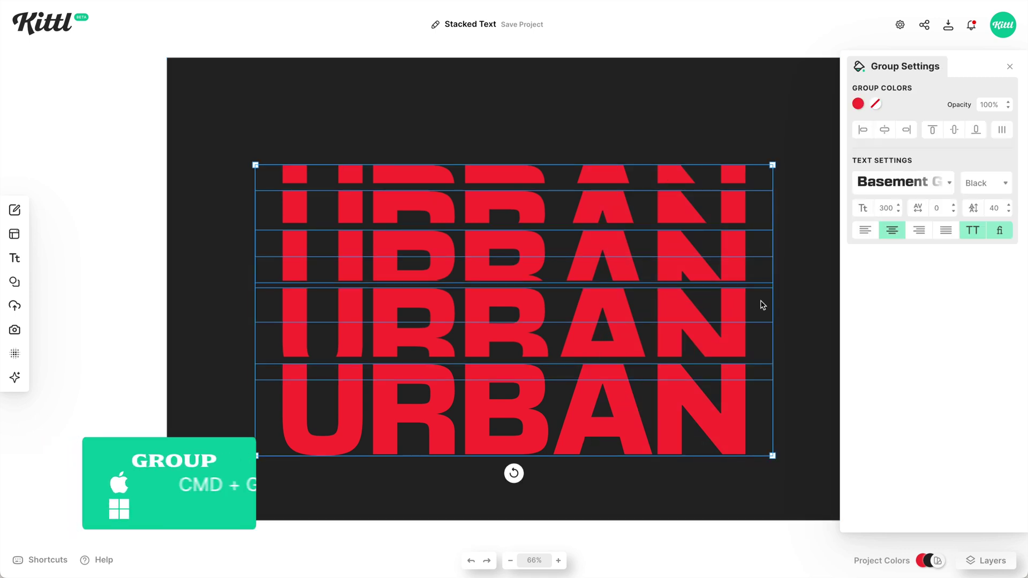
left_click(953, 135)
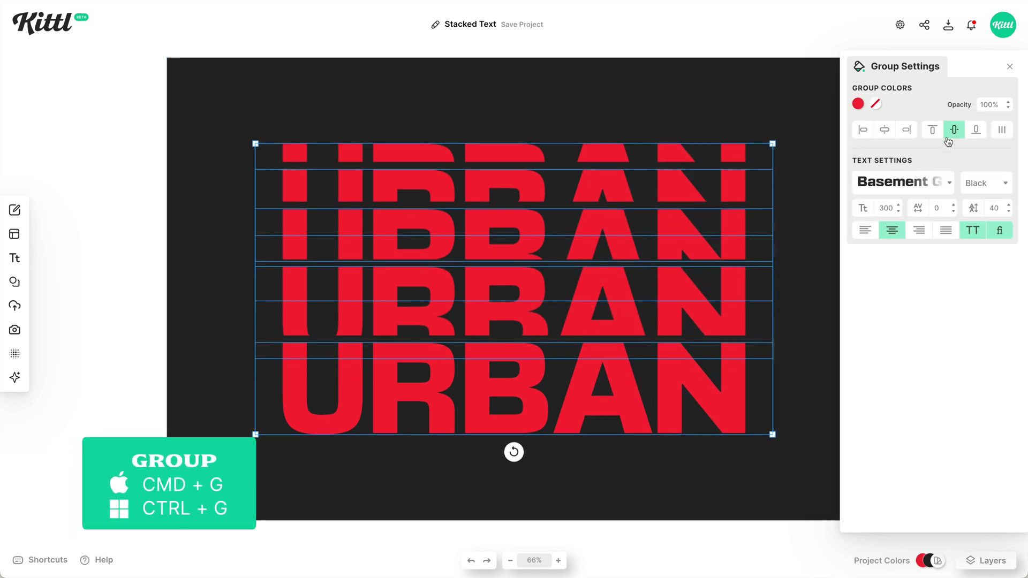
left_click(802, 280)
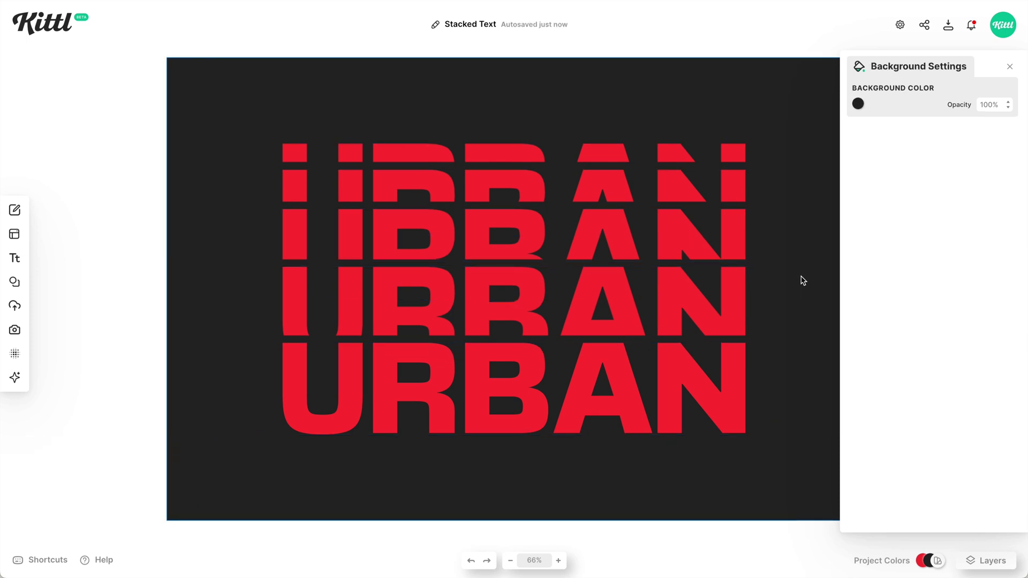
left_click(858, 105)
left_click_drag(702, 145, 686, 117)
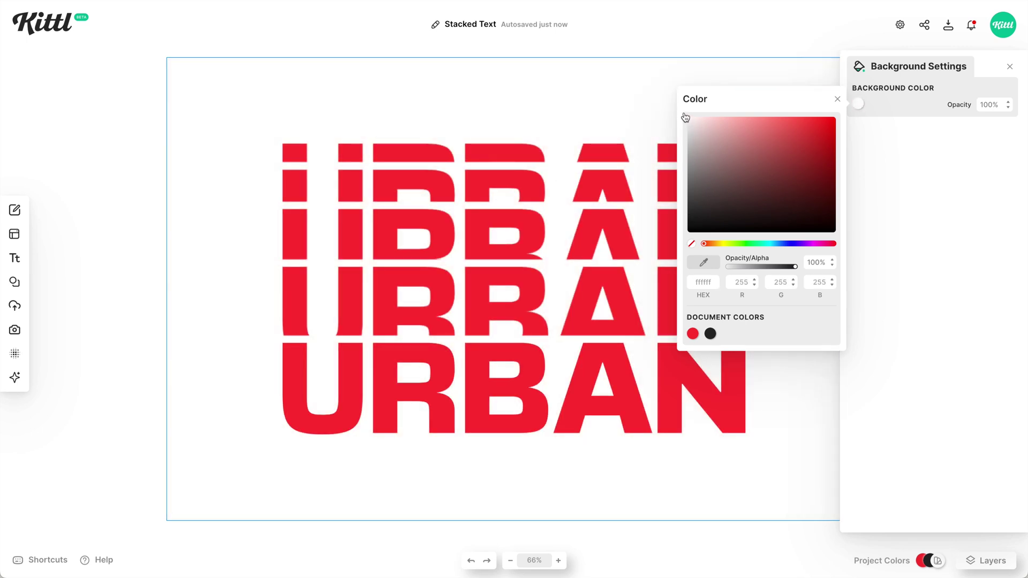
left_click(691, 244)
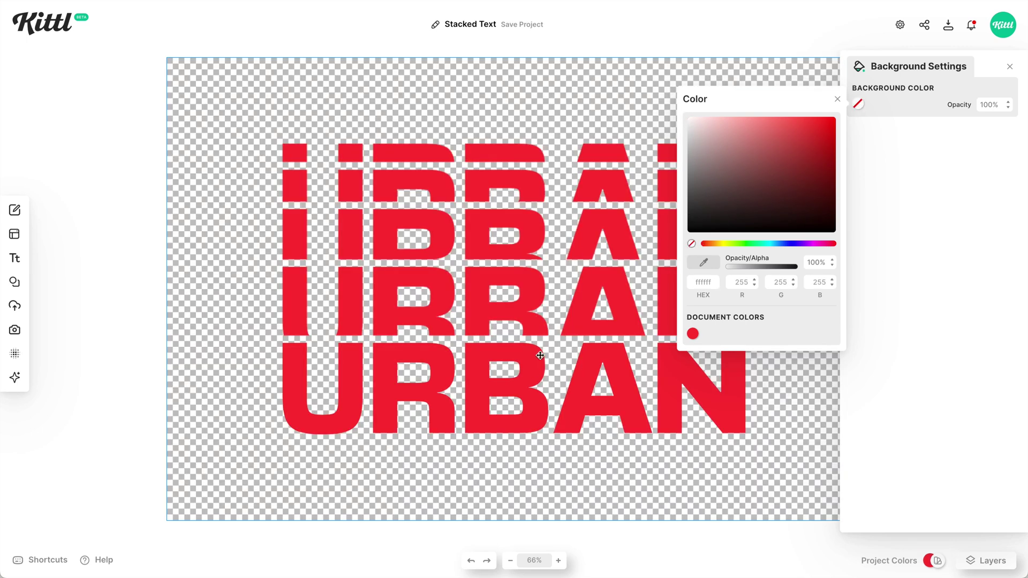
left_click(593, 467)
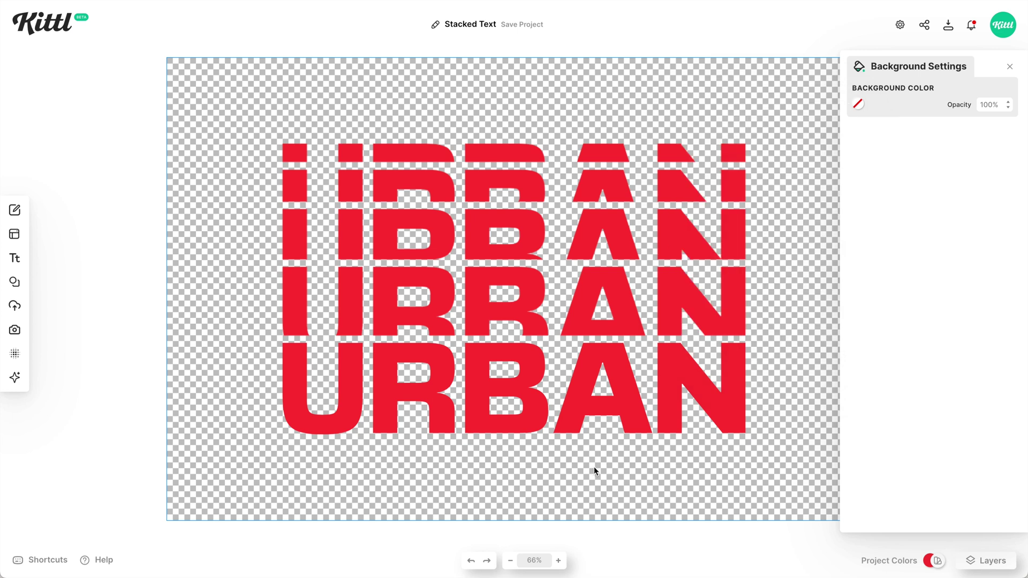
left_click(471, 562)
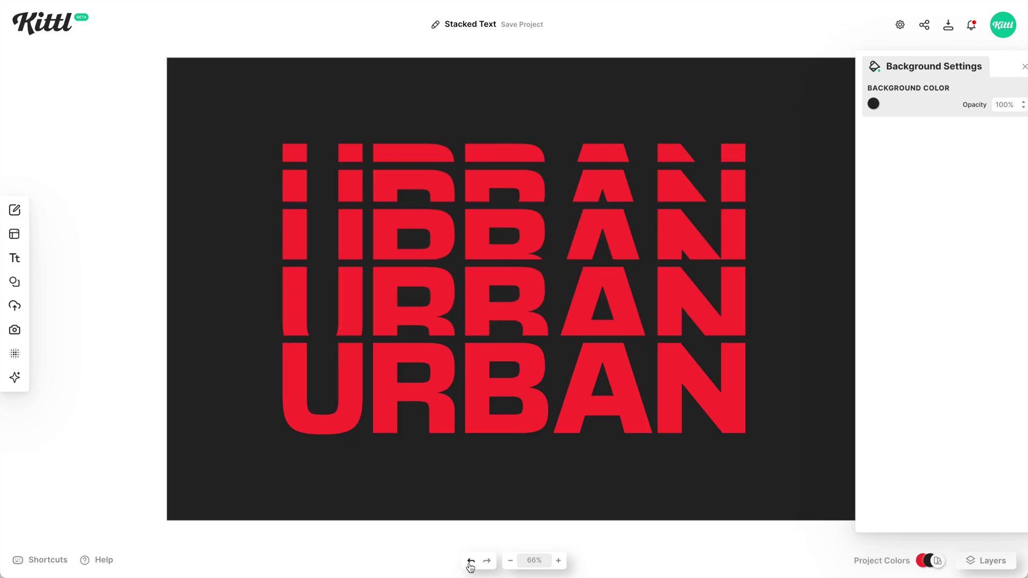
left_click(652, 482)
left_click(612, 105)
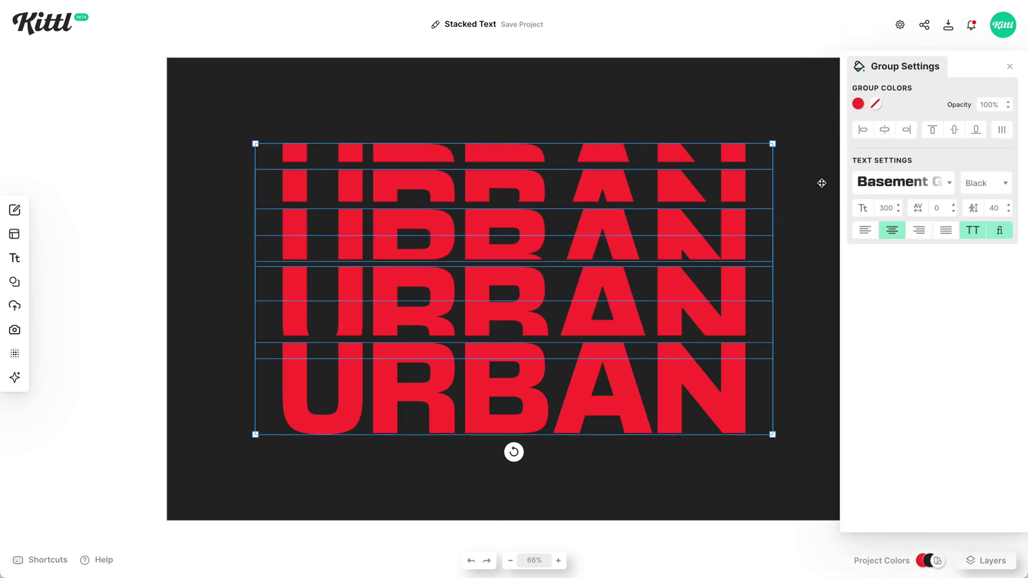
- Change the grouped URBAN stack's typeface to Anton
left_click(868, 184)
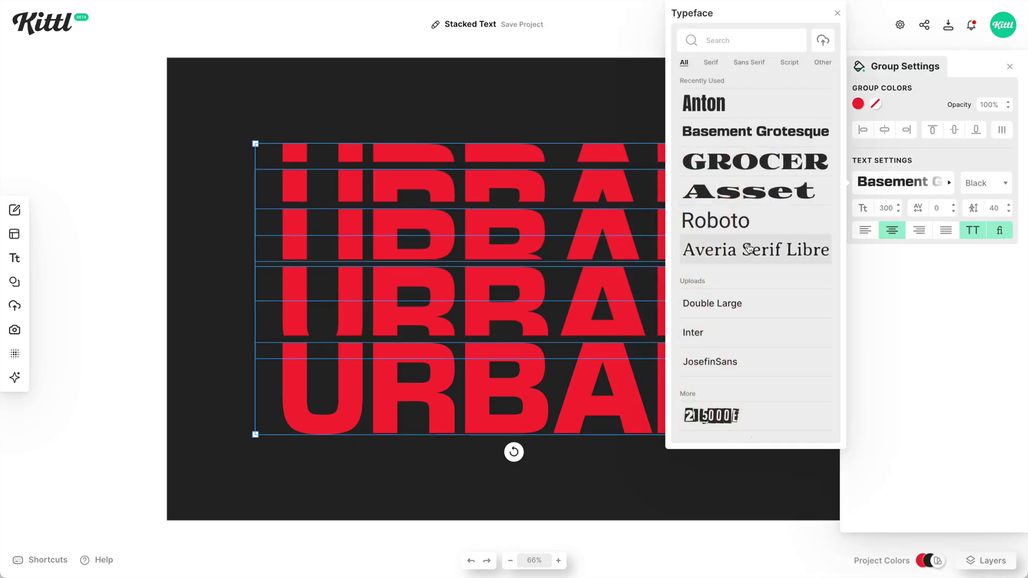
left_click(724, 111)
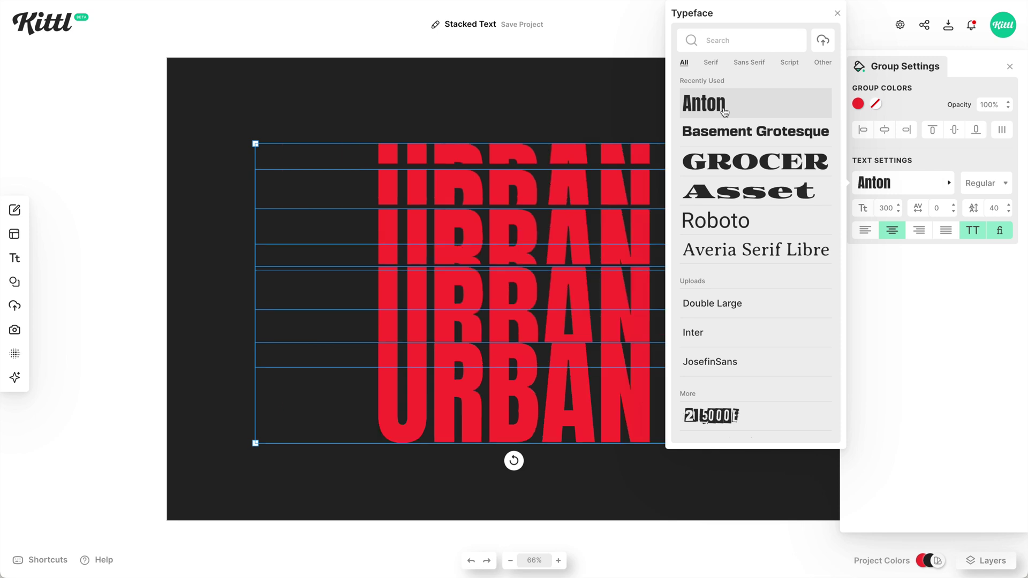
left_click(604, 128)
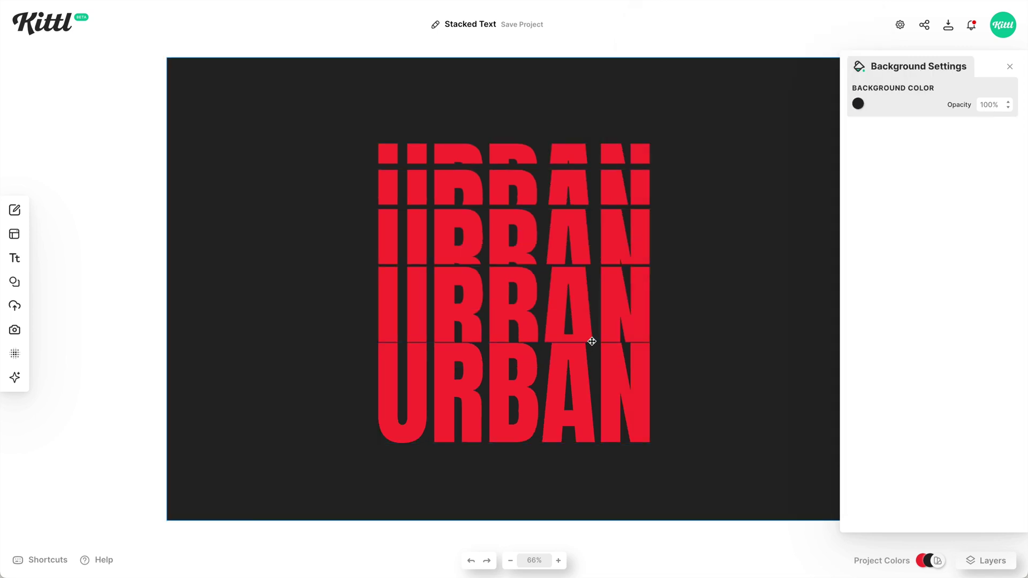
left_click(638, 392)
key("Escape")
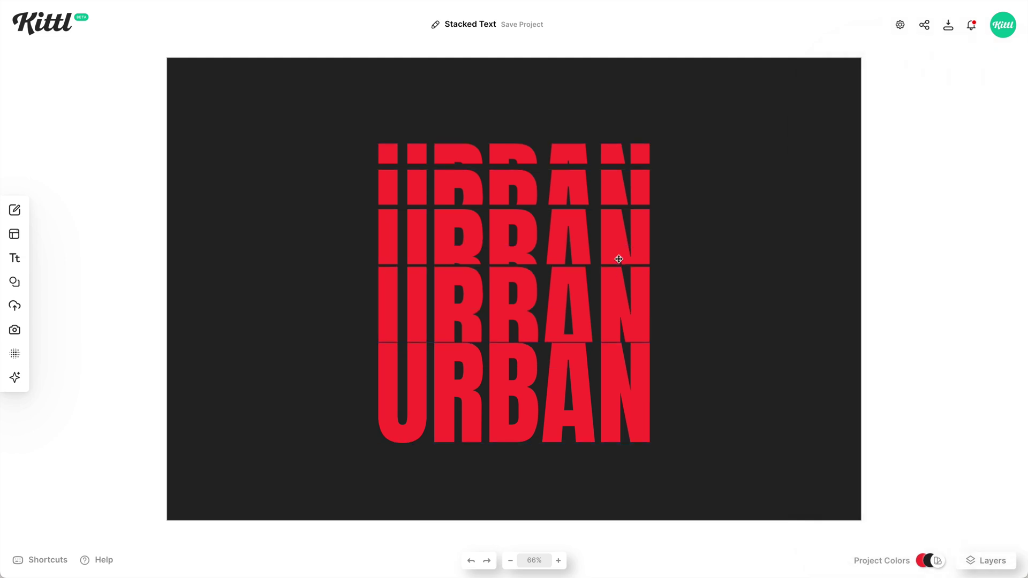
- Drag an URBAN row within the group lower so the Anton rows stack evenly
double_click(618, 259)
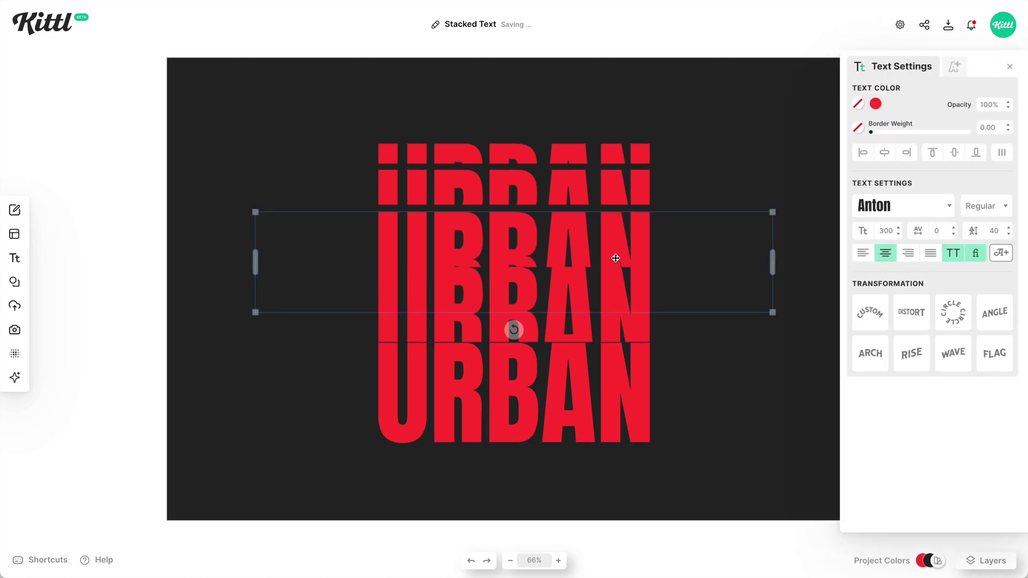
left_click_drag(615, 258, 637, 422)
left_click(640, 299)
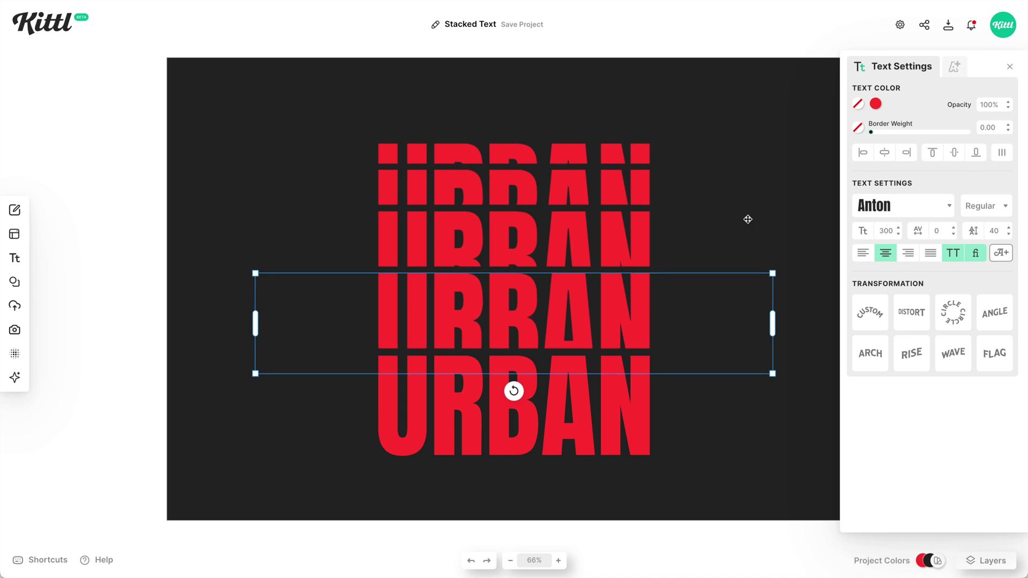
left_click(709, 488)
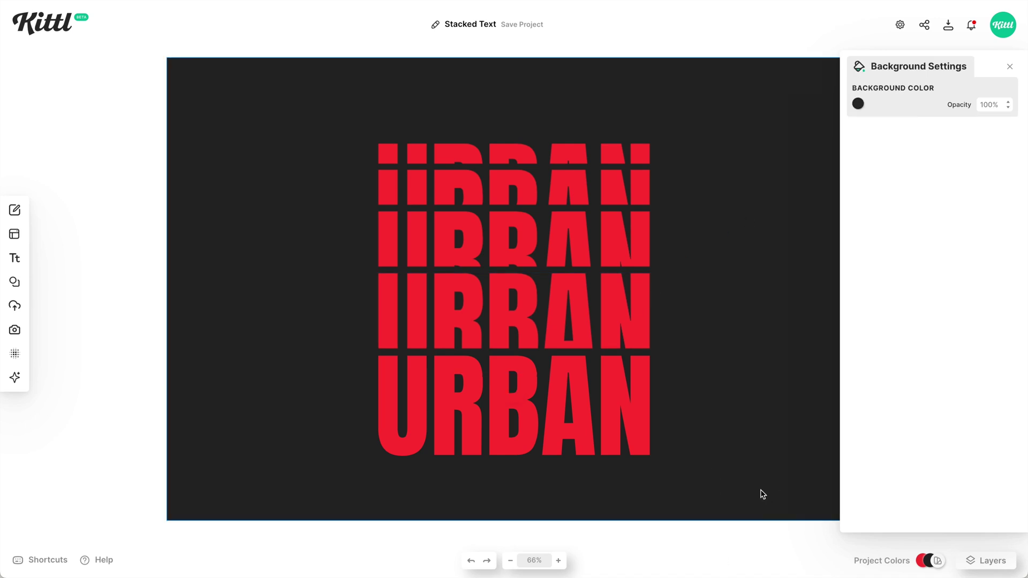